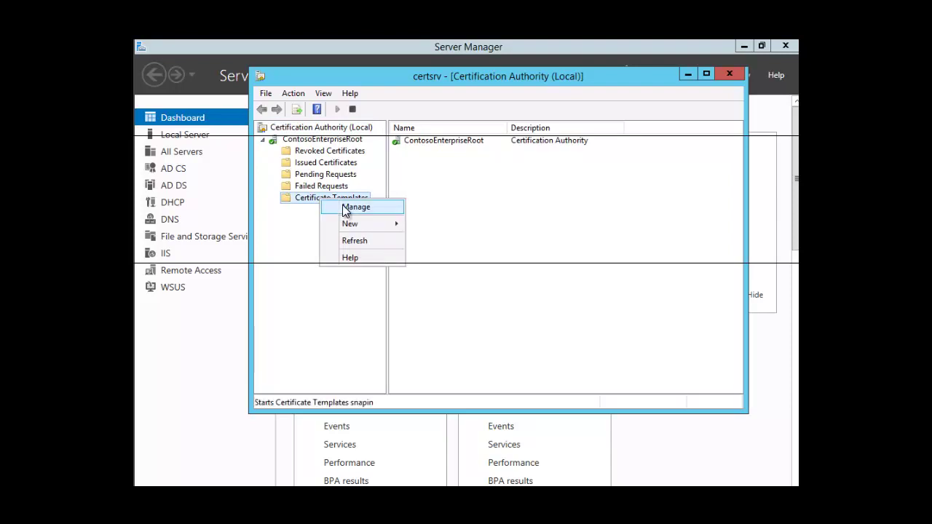
Duplicate the EFS Recovery Agent template in the Certificate Templates Console.
left_click(343, 207)
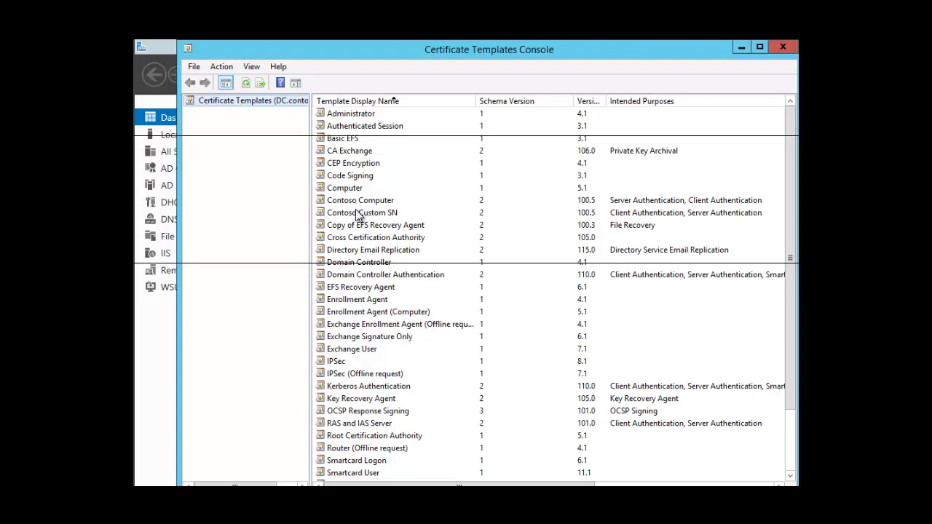
left_click(348, 289)
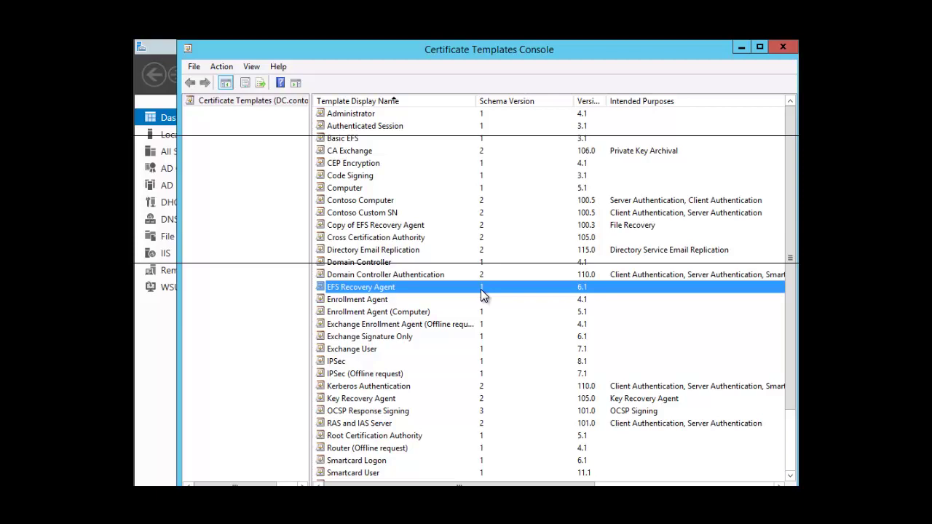
right_click(345, 291)
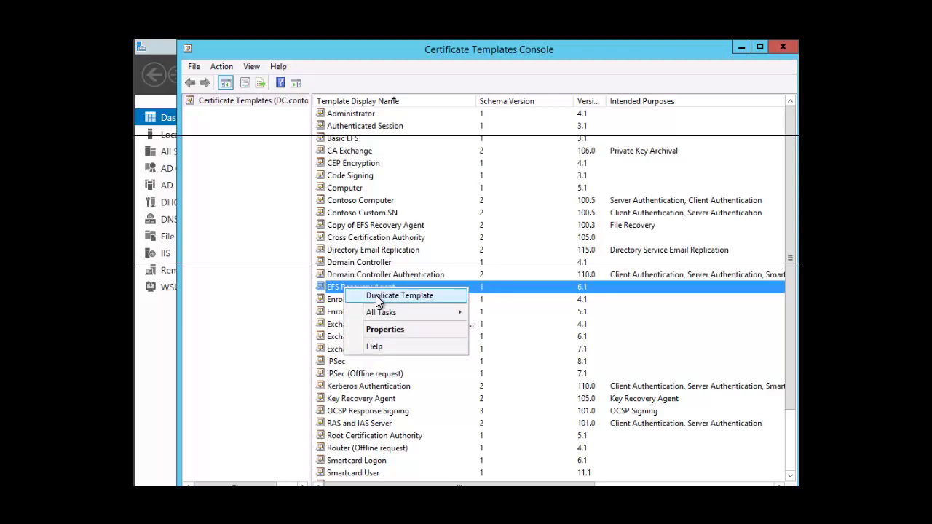
left_click(376, 295)
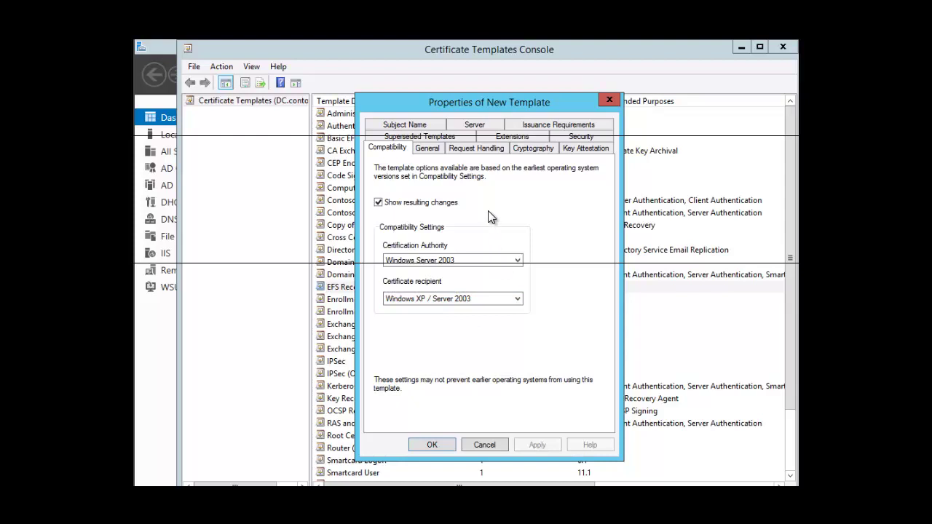
Set the display name to 'EFS Recovery Agent for class' and enable Publish certificate in Active Directory.
left_click(426, 150)
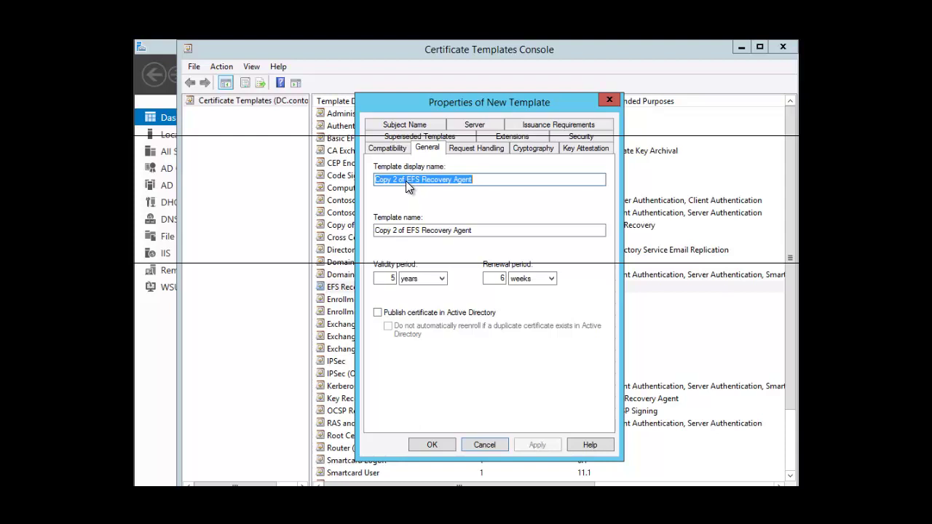
left_click(479, 179)
left_click(405, 180)
key("BackSpace")
key("BackSpace")
key("BackSpace")
key("BackSpace")
key("BackSpace")
key("BackSpace")
key("BackSpace")
key("BackSpace")
key("BackSpace")
key("BackSpace")
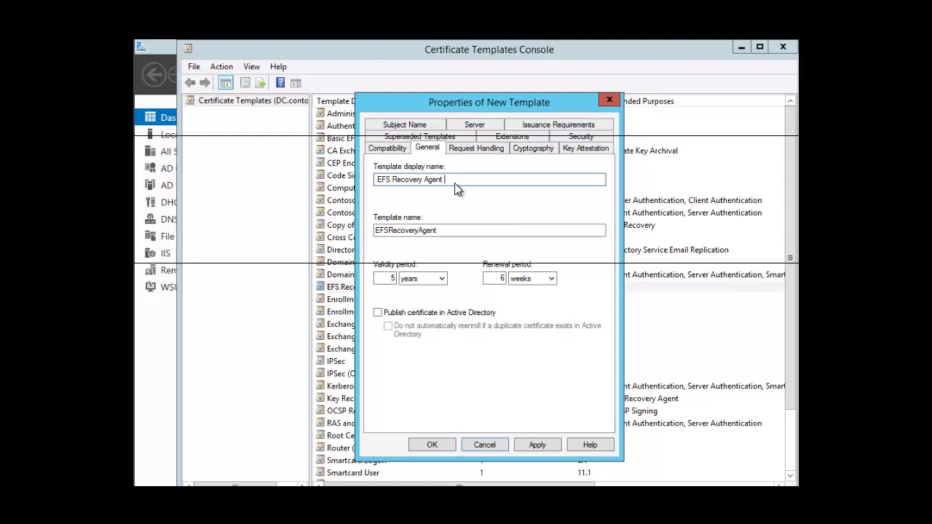
type("for class")
left_click(378, 313)
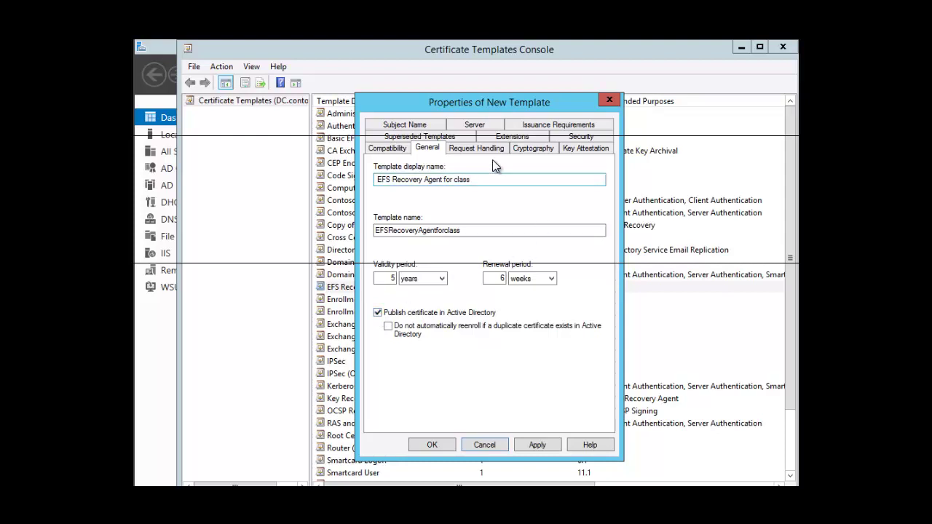
left_click(471, 149)
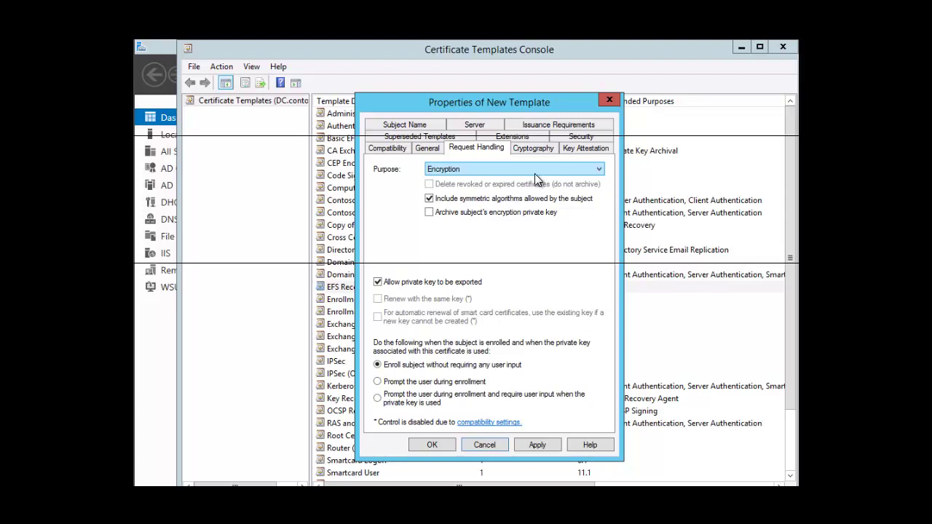
Allow Administrator the Enroll permission on the Security tab and save the template.
left_click(580, 138)
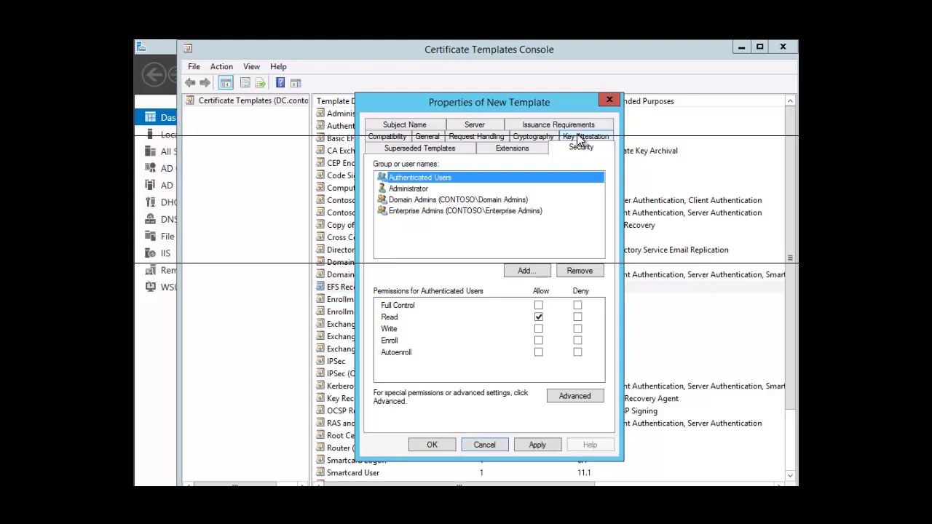
left_click(416, 191)
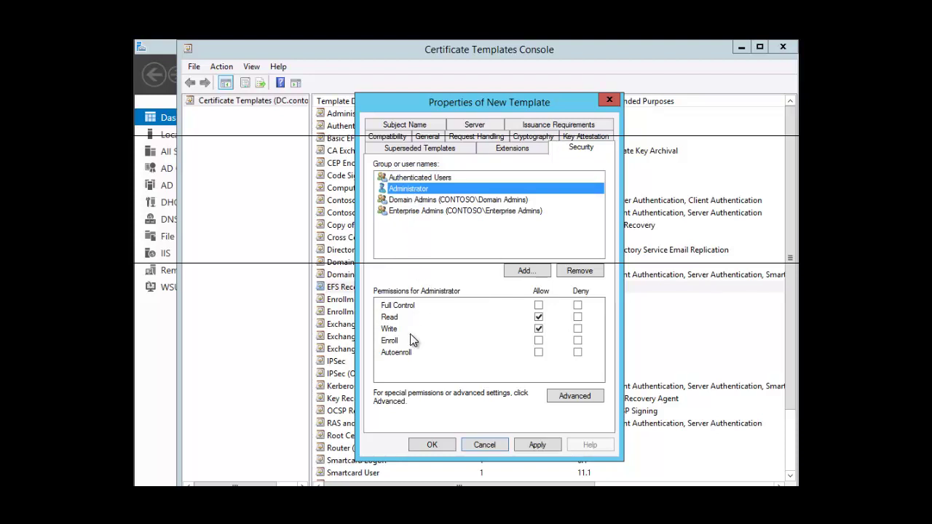
left_click(539, 342)
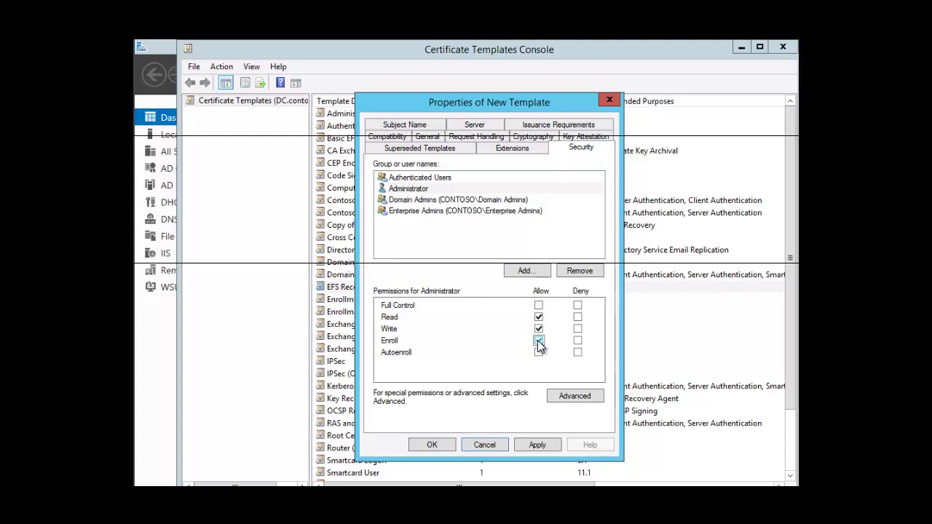
left_click(539, 341)
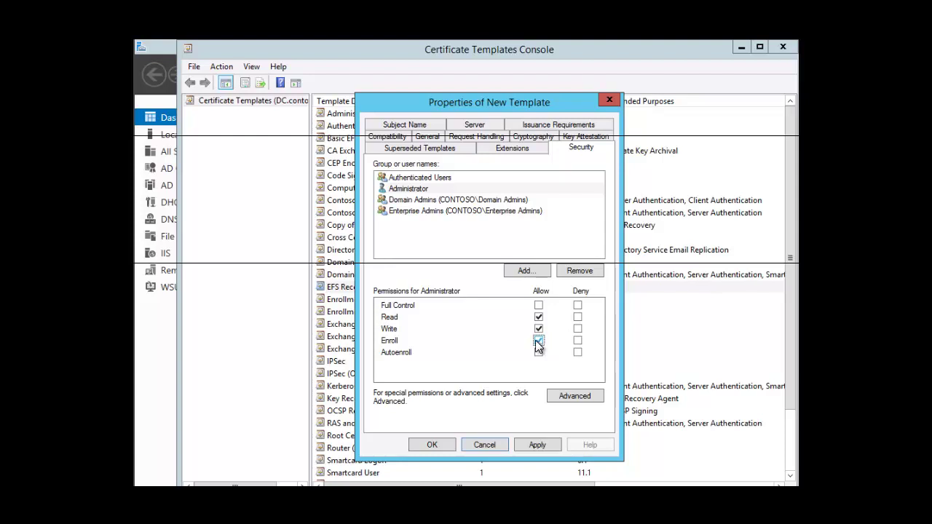
left_click(432, 445)
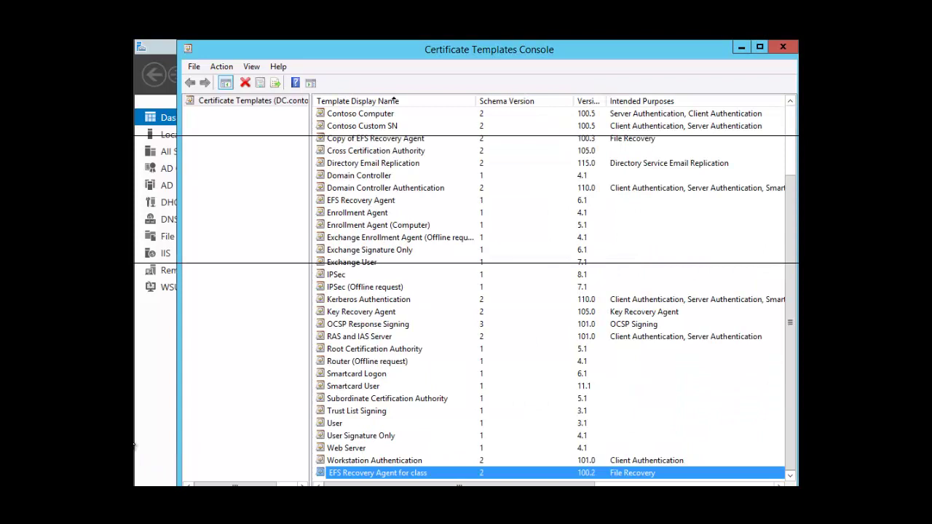
Close the template consoles and set EFS Recovery Agent for class as a Certificate Template to Issue.
left_click(784, 48)
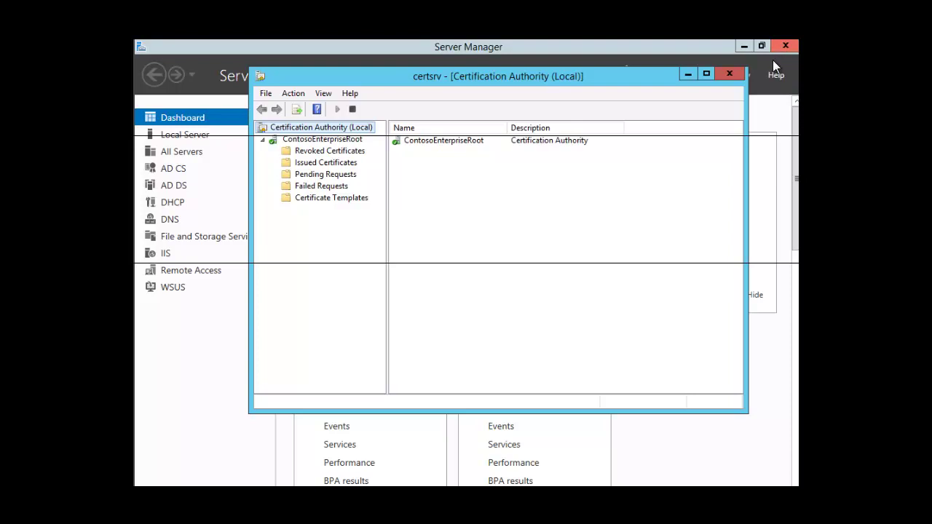
left_click(729, 73)
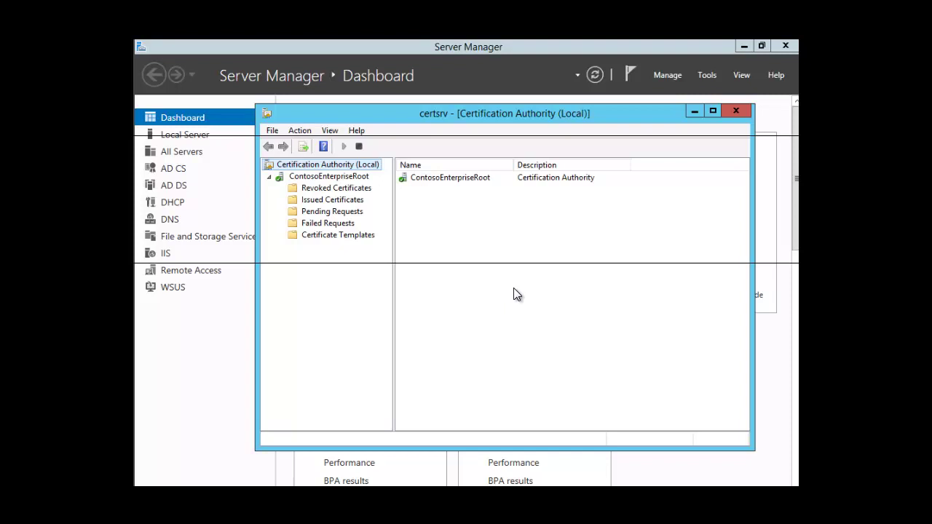
right_click(338, 238)
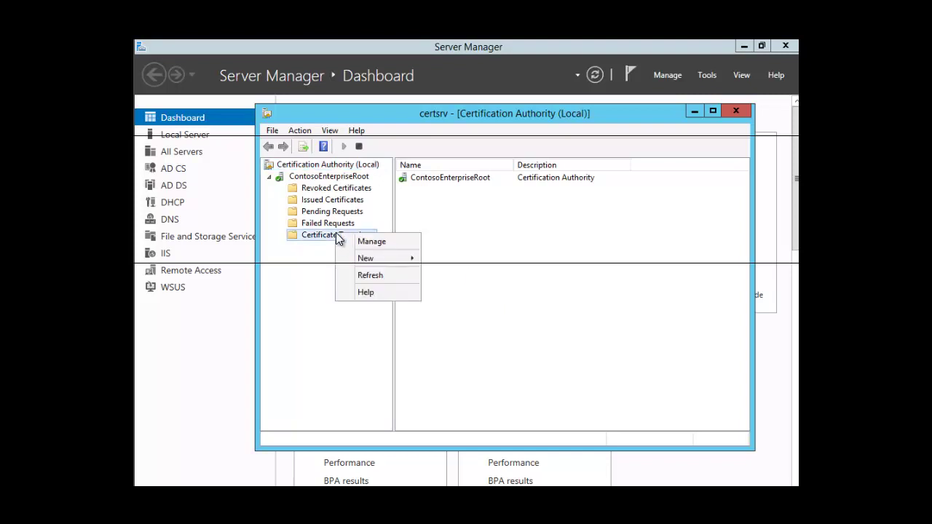
mouse_move(374, 260)
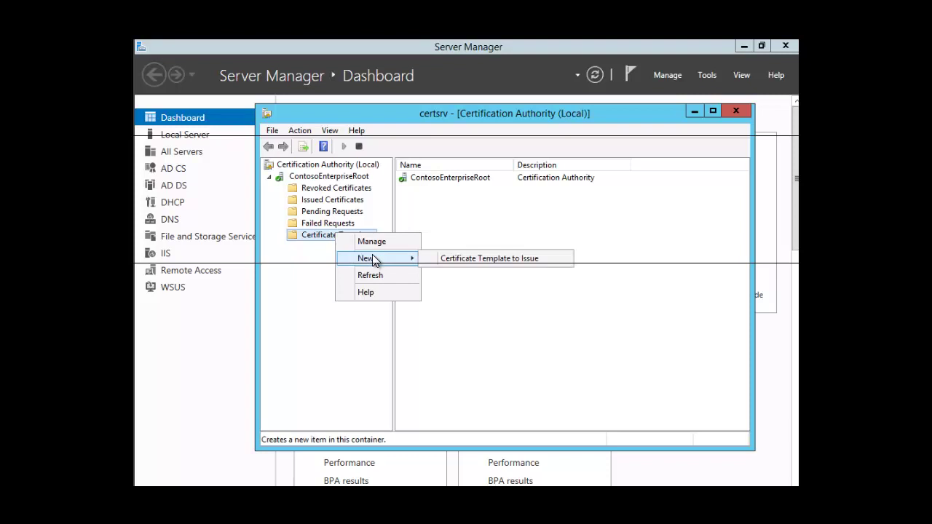
left_click(472, 259)
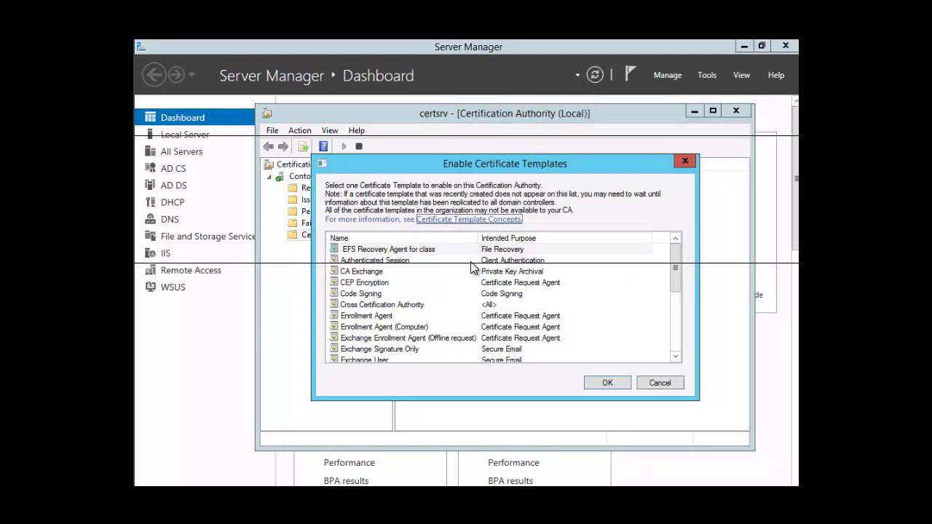
left_click(379, 251)
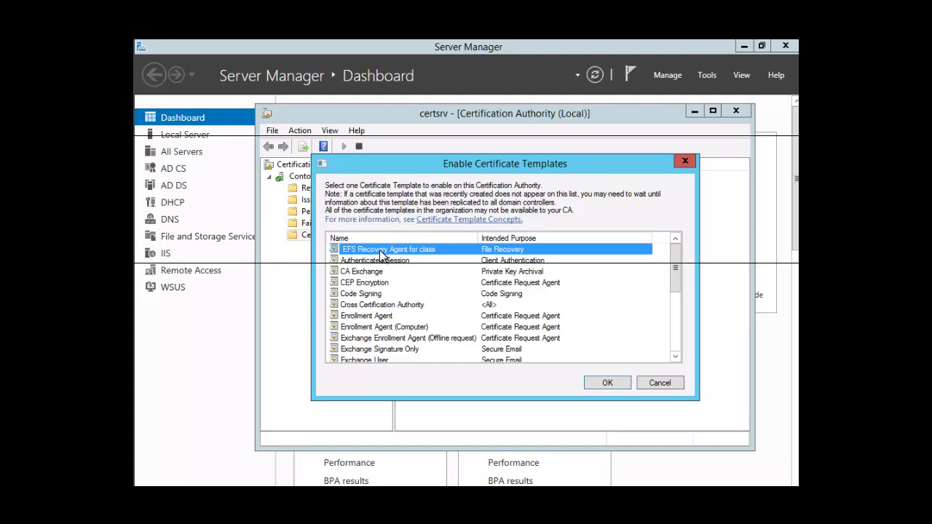
left_click(609, 383)
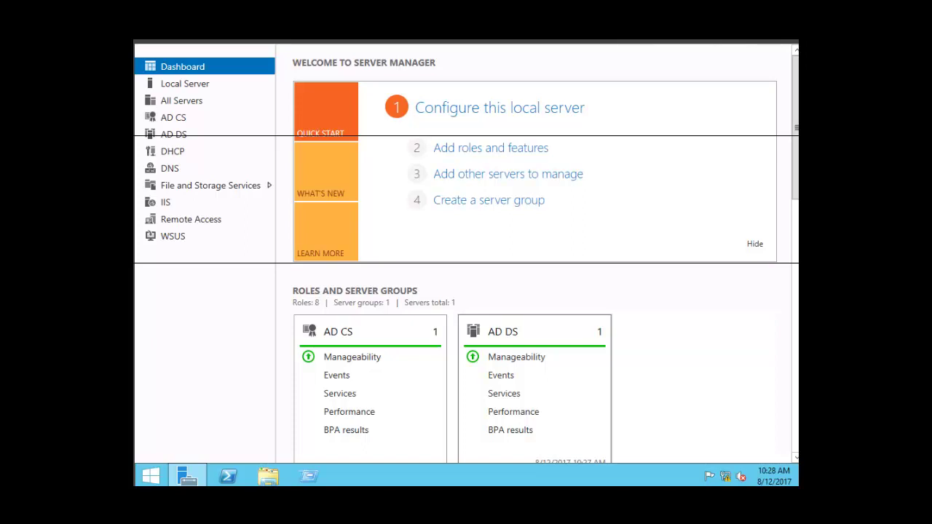
Launch an empty MMC and add the Certificates snap-in for My user account.
left_click(311, 478)
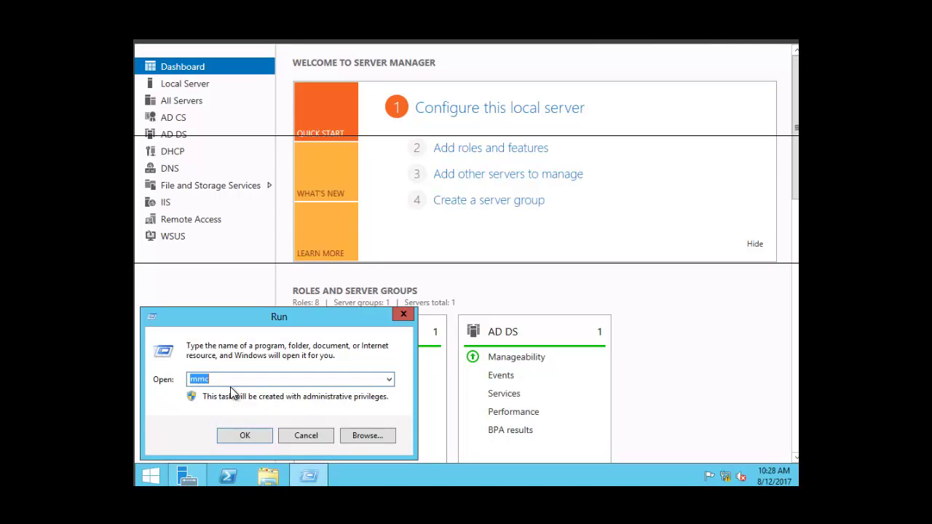
left_click(249, 434)
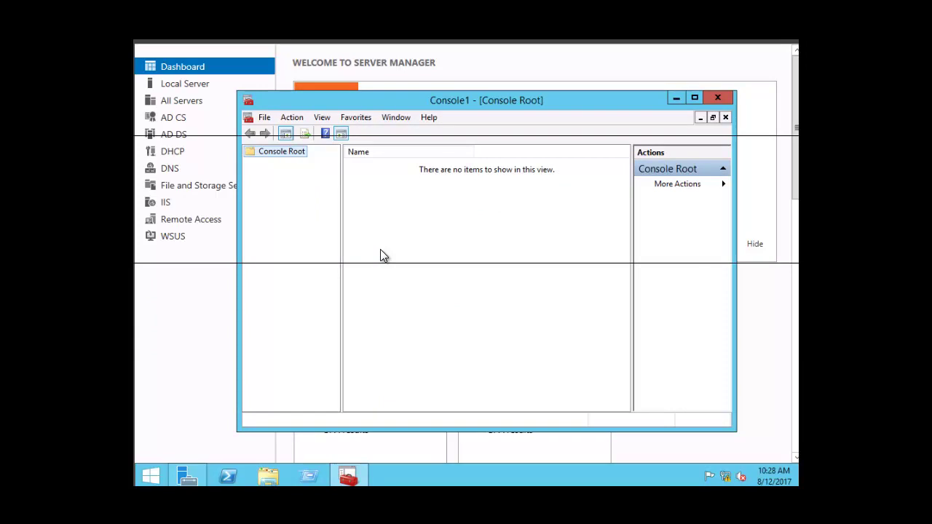
left_click(265, 118)
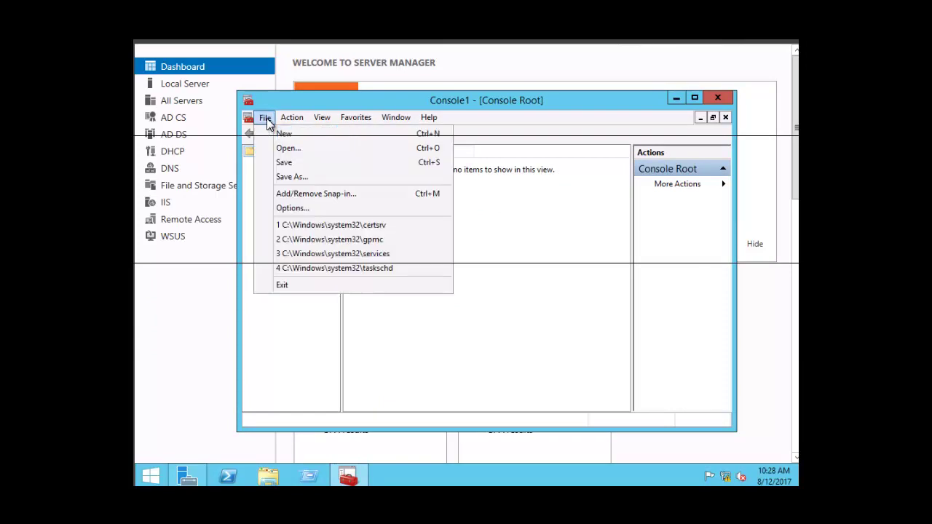
left_click(306, 194)
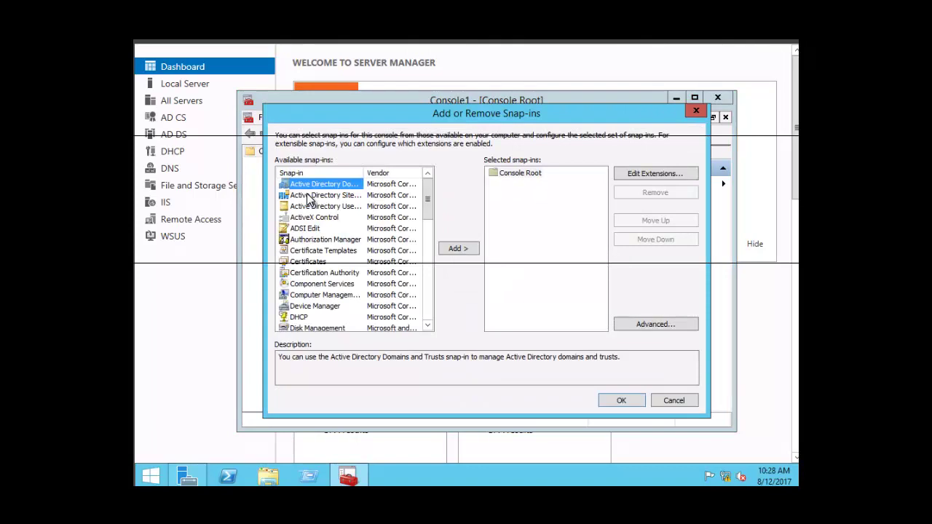
left_click(312, 264)
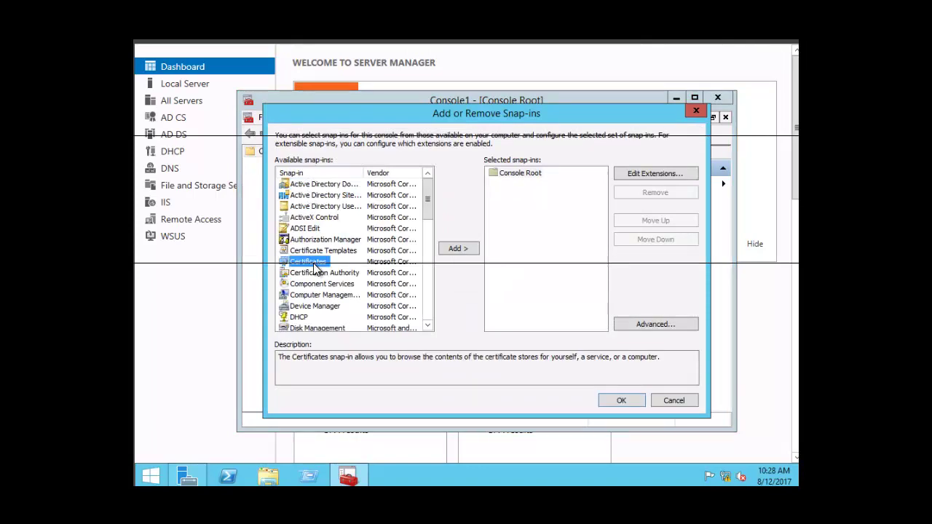
left_click(456, 250)
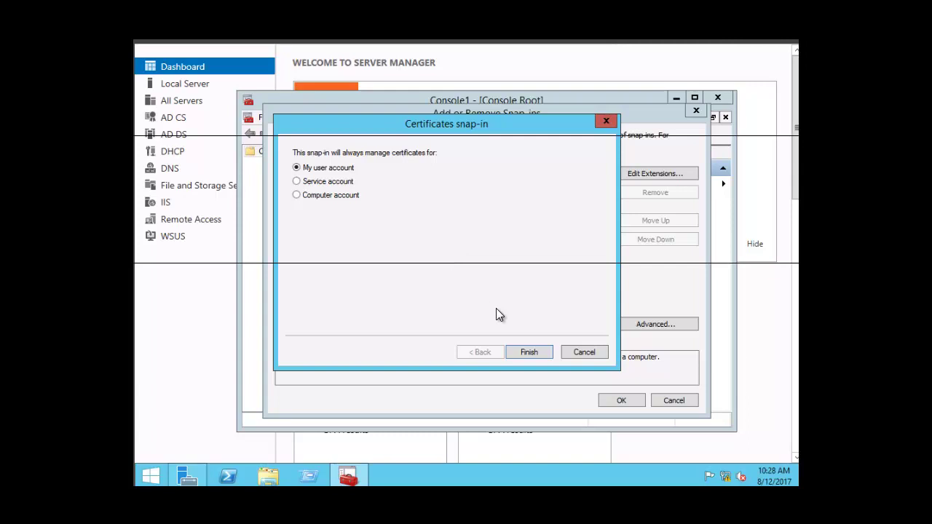
left_click(530, 353)
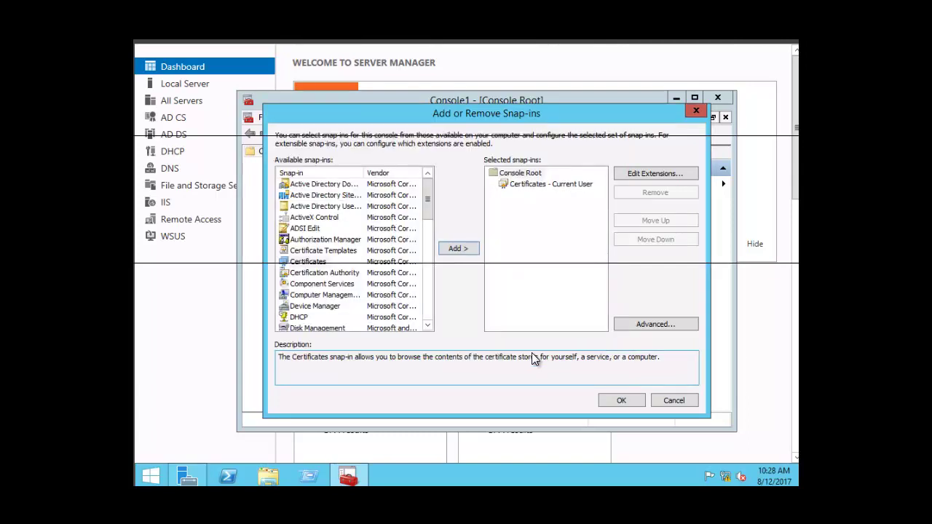
left_click(621, 400)
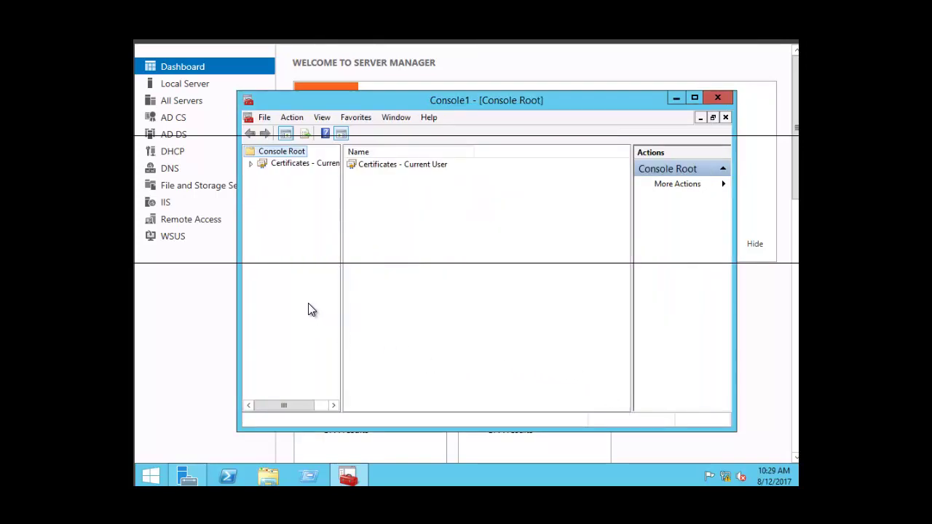
Request a new certificate for the Personal store under Certificates - Current User.
left_click(251, 166)
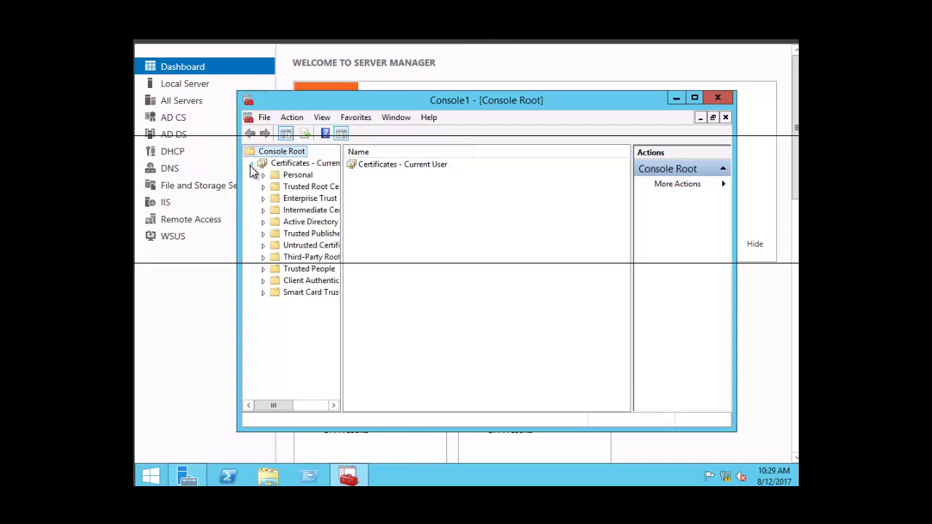
right_click(297, 177)
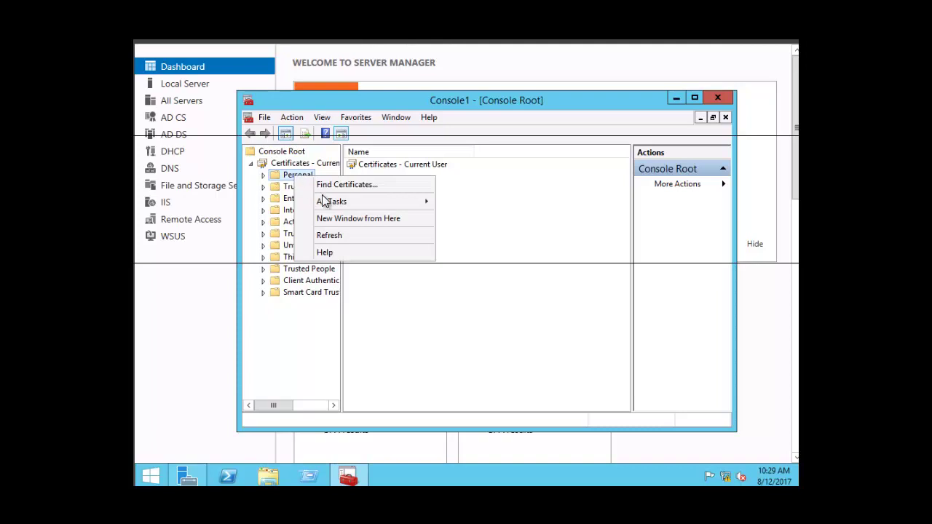
mouse_move(329, 206)
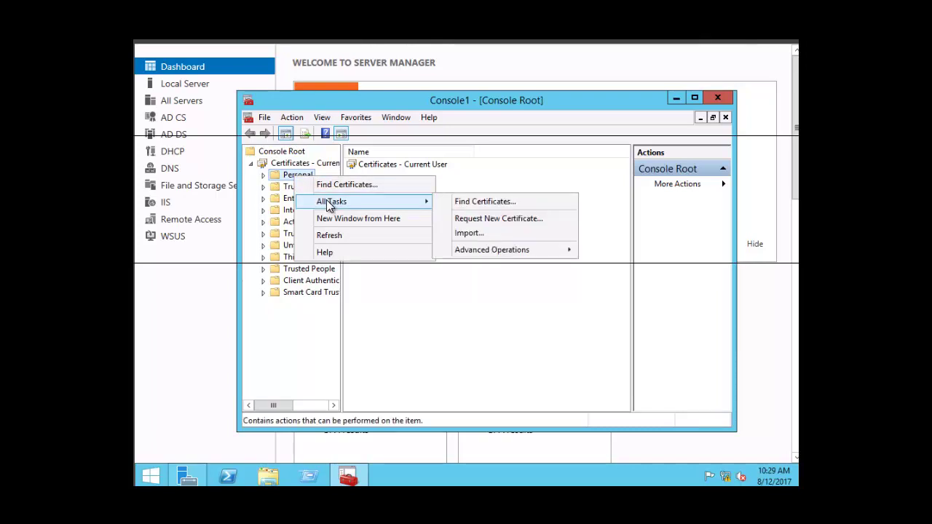
left_click(466, 221)
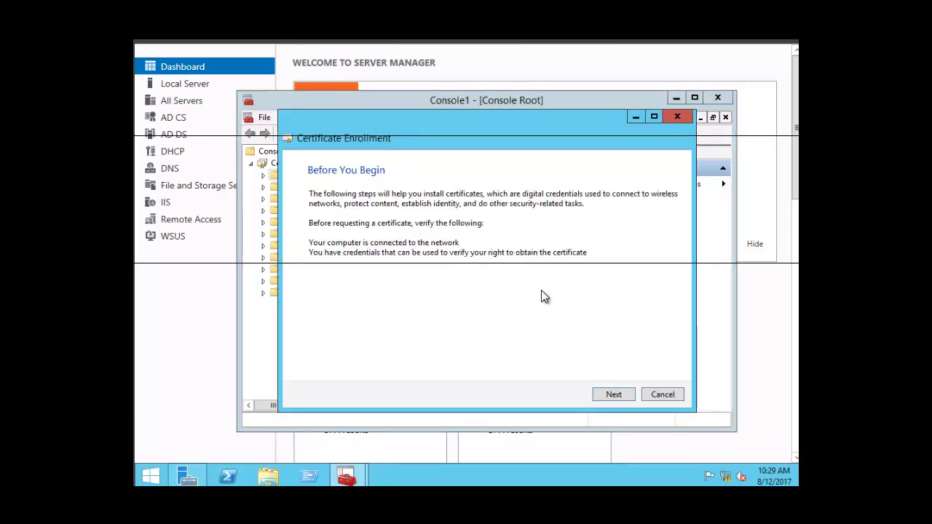
Continue with Active Directory Enrollment Policy and select the EFS Recovery Agent for class certificate.
left_click(614, 395)
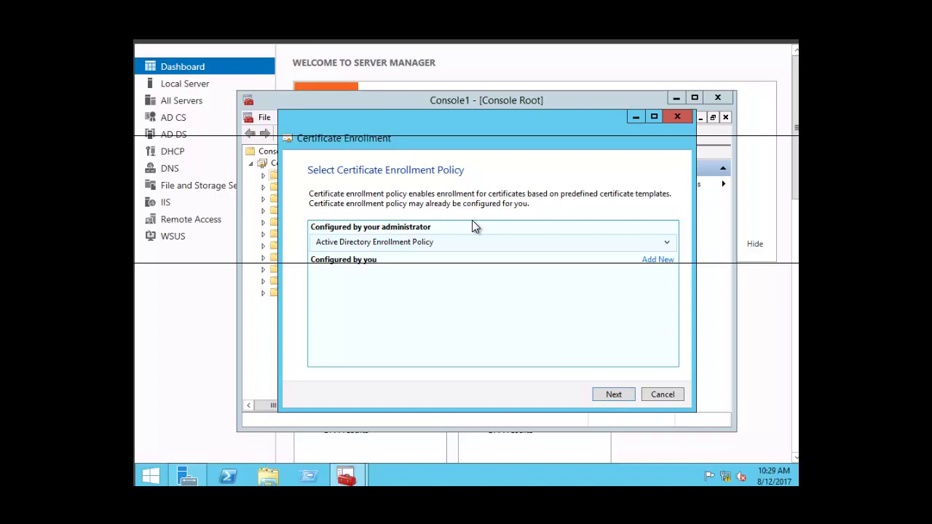
left_click(613, 396)
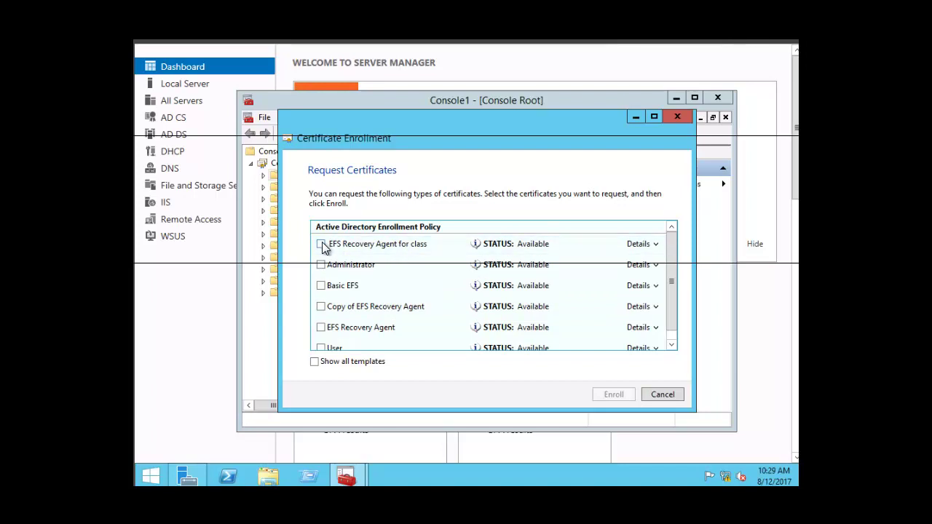
left_click(321, 244)
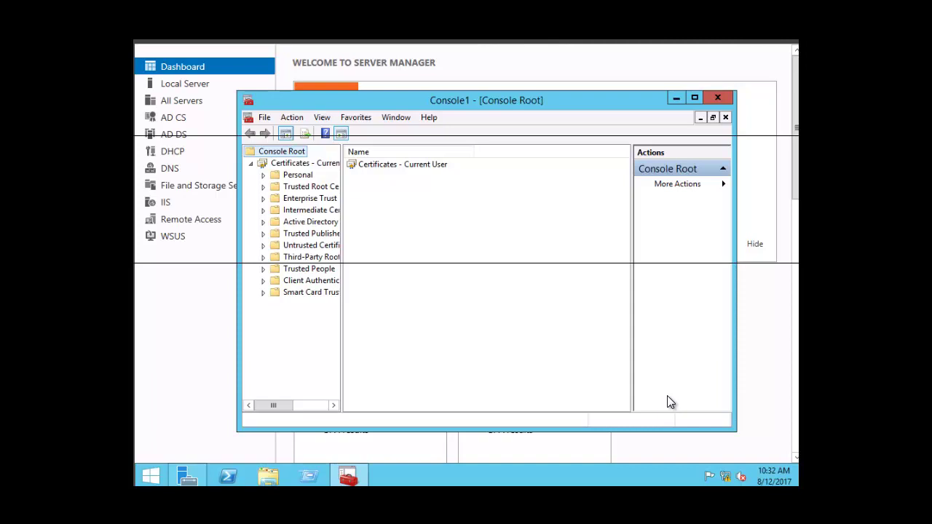
Close MMC without saving, then edit contoso.com's Default Domain Policy in Group Policy Management.
left_click(720, 95)
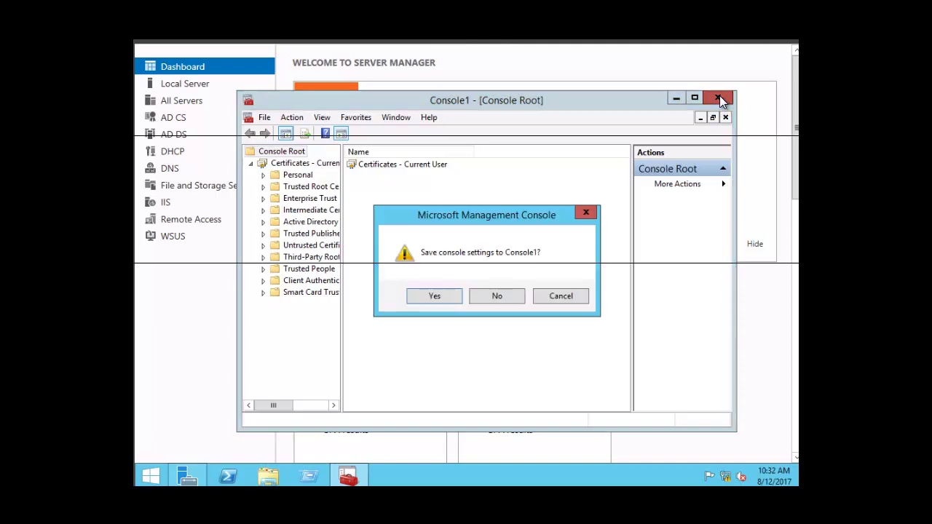
left_click(513, 296)
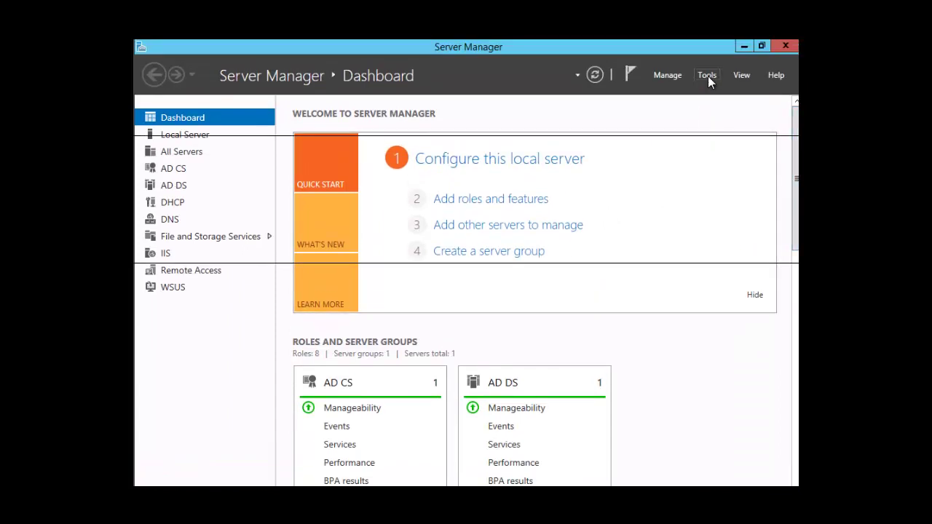
left_click(708, 76)
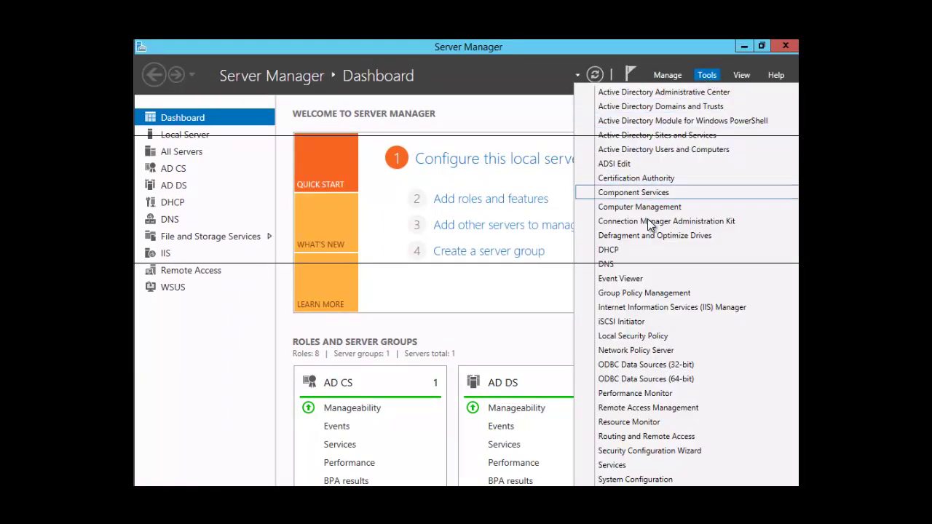
left_click(645, 293)
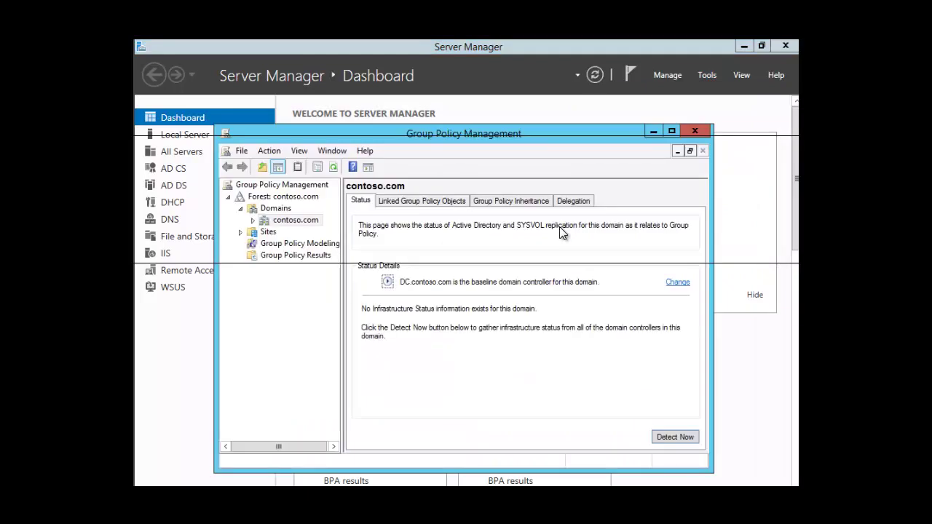
left_click(252, 220)
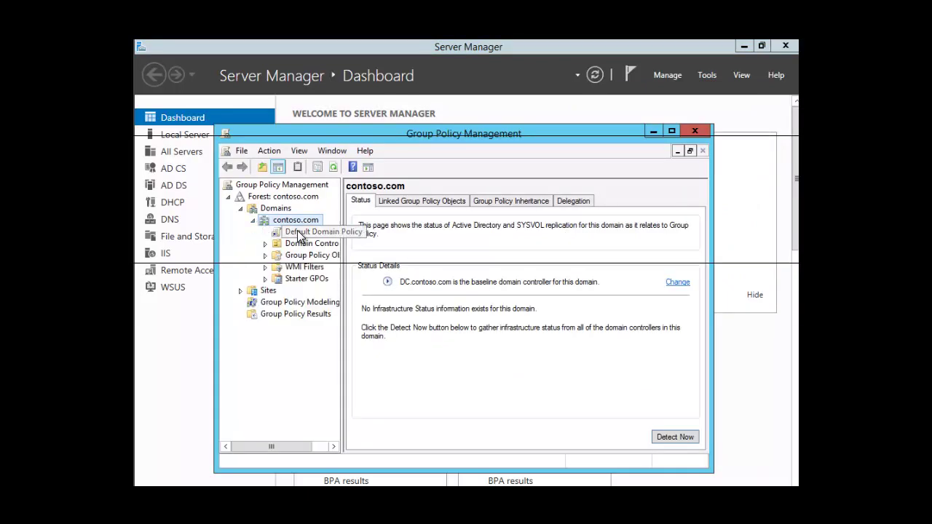
right_click(299, 234)
left_click(325, 240)
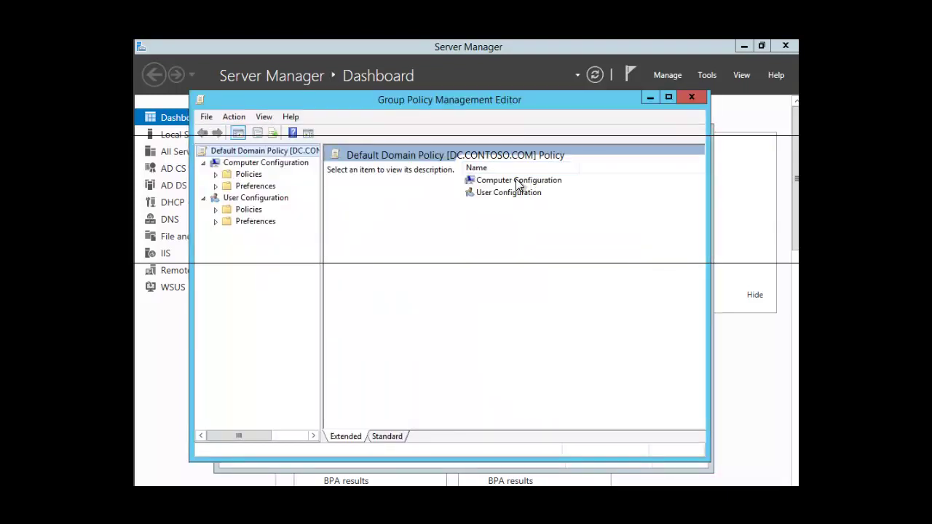
Navigate to Computer Configuration > Policies > Windows Settings > Public Key Policies.
double_click(516, 182)
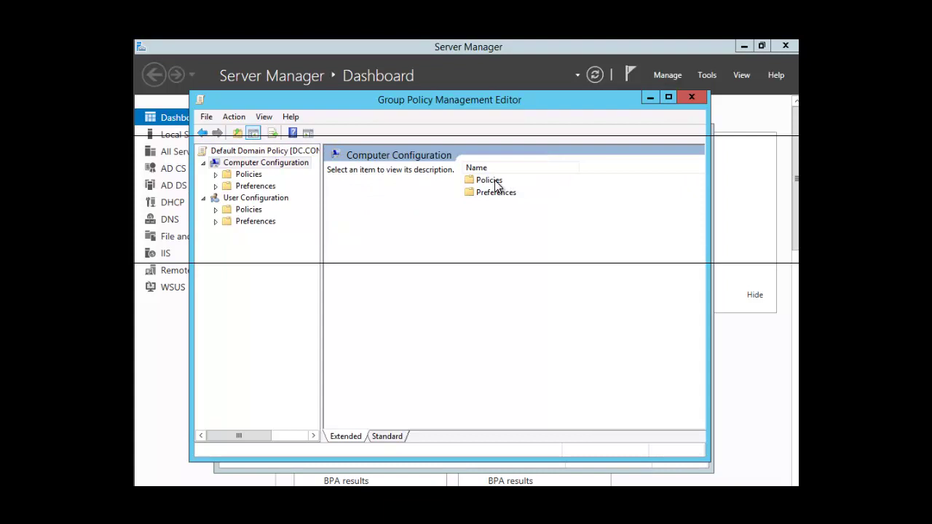
double_click(499, 180)
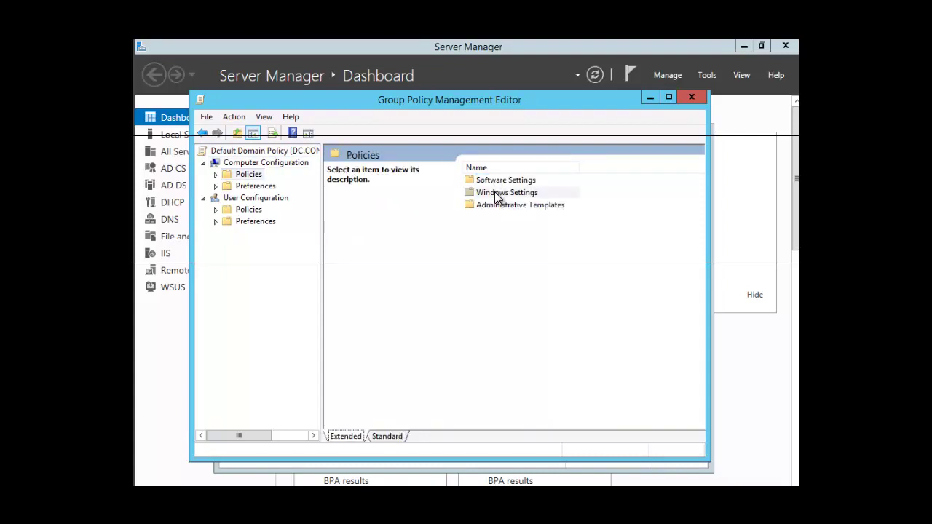
double_click(496, 194)
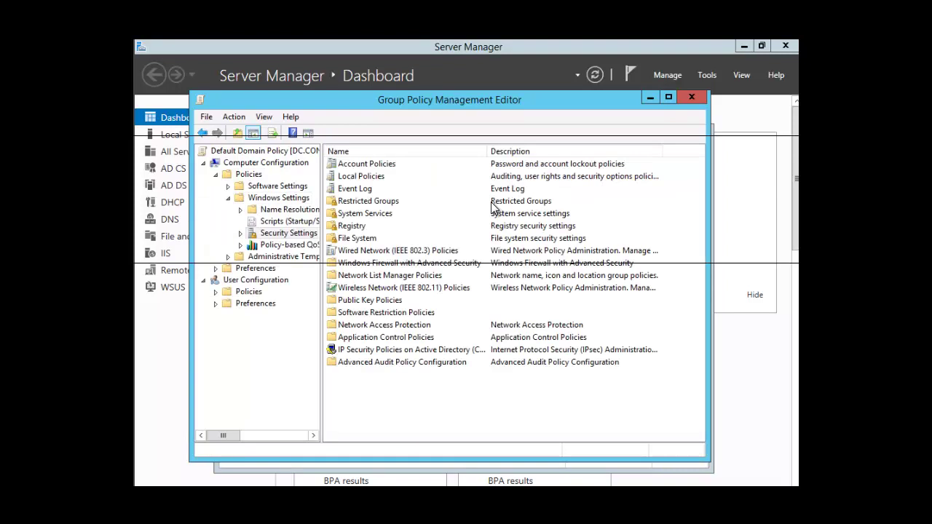
left_click(361, 301)
double_click(360, 303)
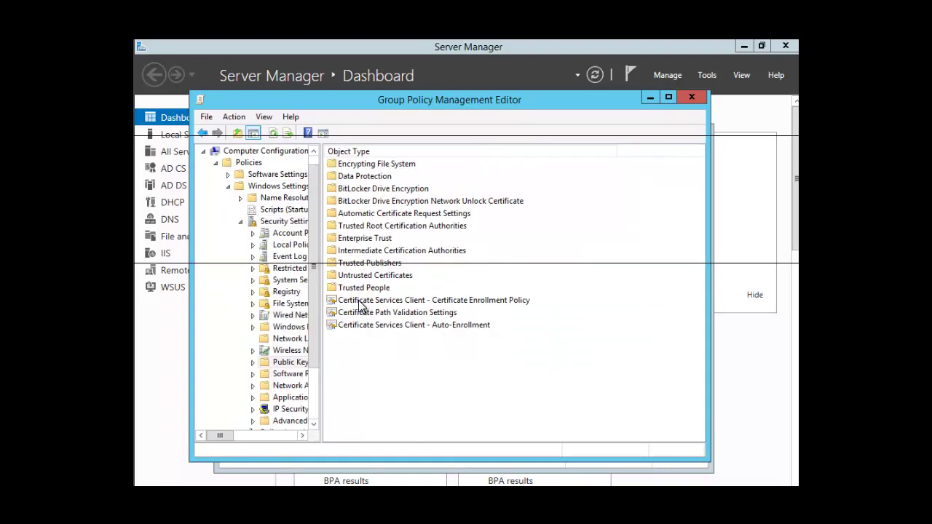
Start Add Data Recovery Agent on Encrypting File System and pass the welcome page.
right_click(359, 166)
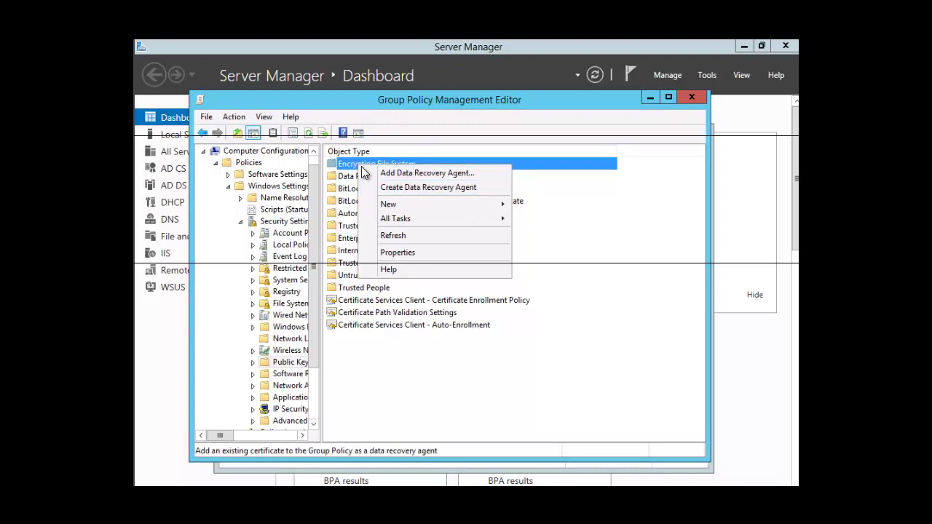
mouse_move(387, 209)
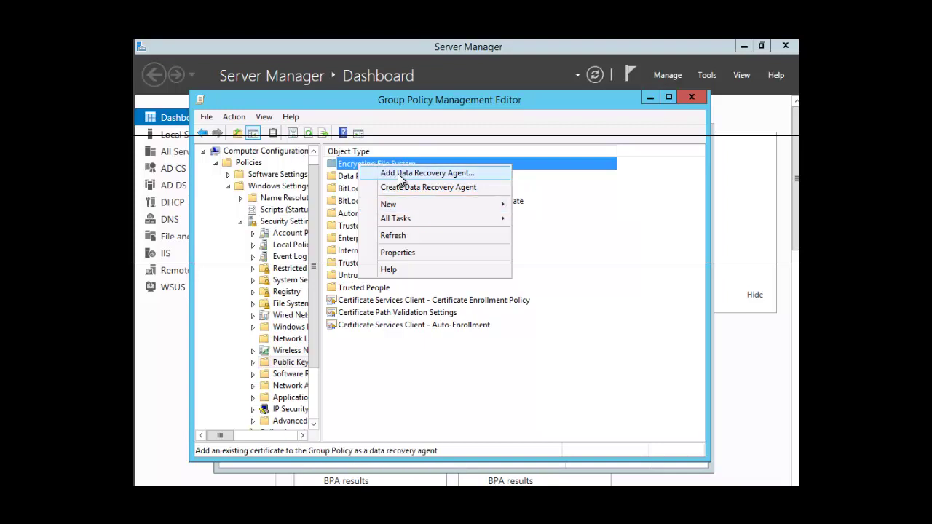
left_click(397, 172)
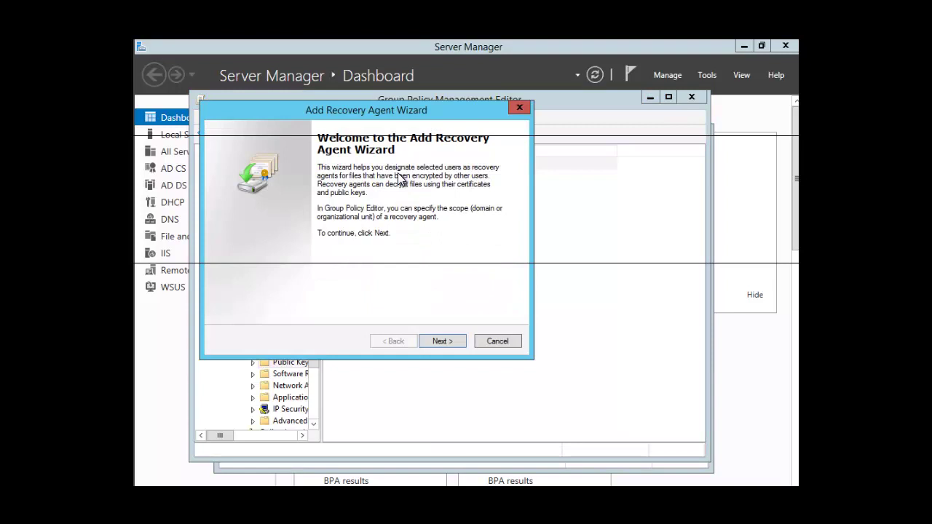
left_click(445, 340)
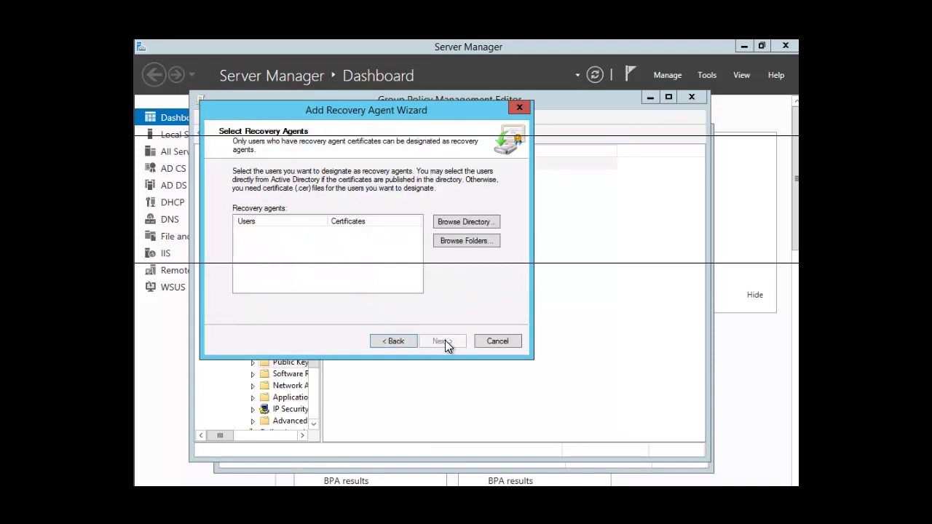